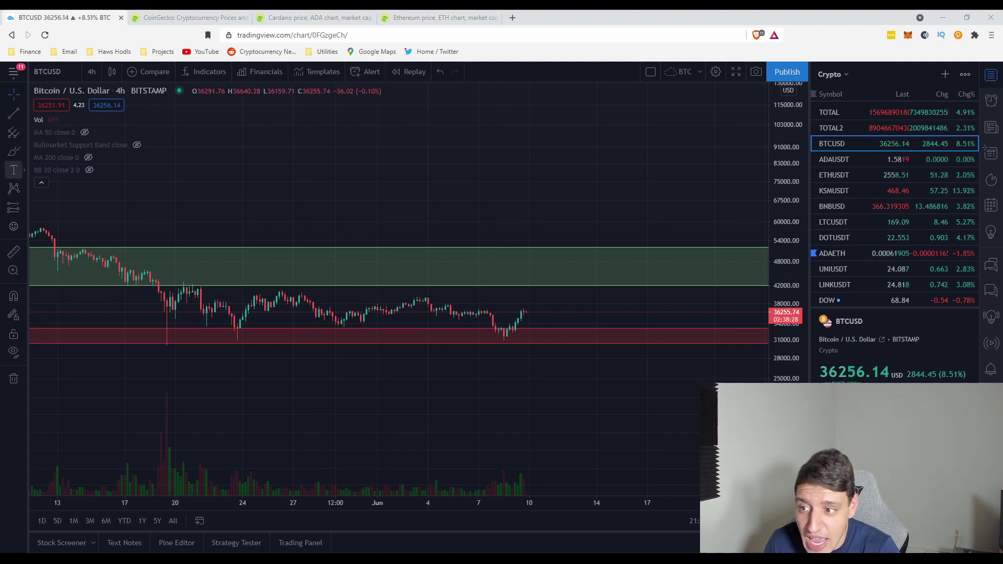
Step: Sketch two brush strokes beside the latest BTCUSD candles and undo both
left_click(13, 152)
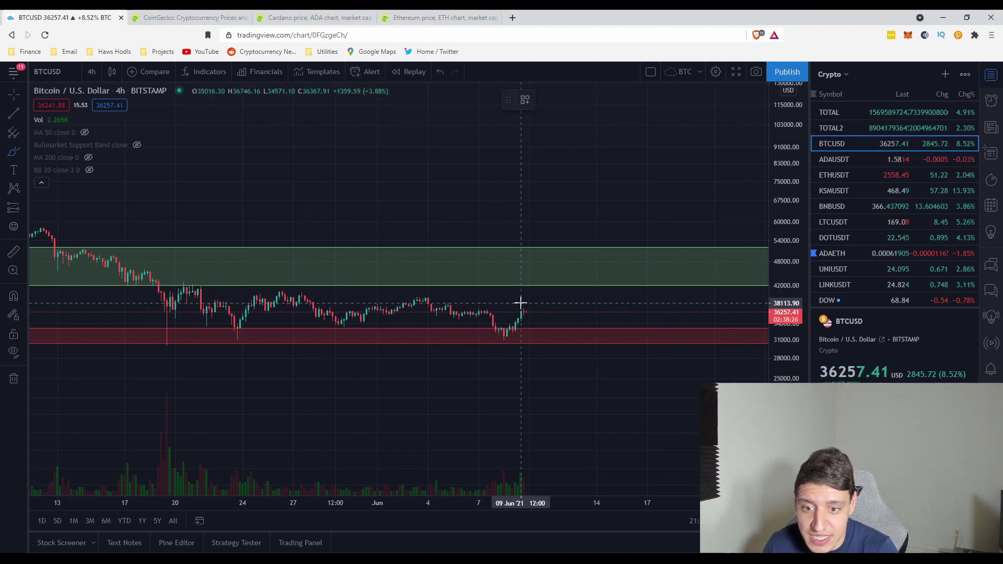
left_click_drag(523, 302, 575, 307)
key("ctrl+z")
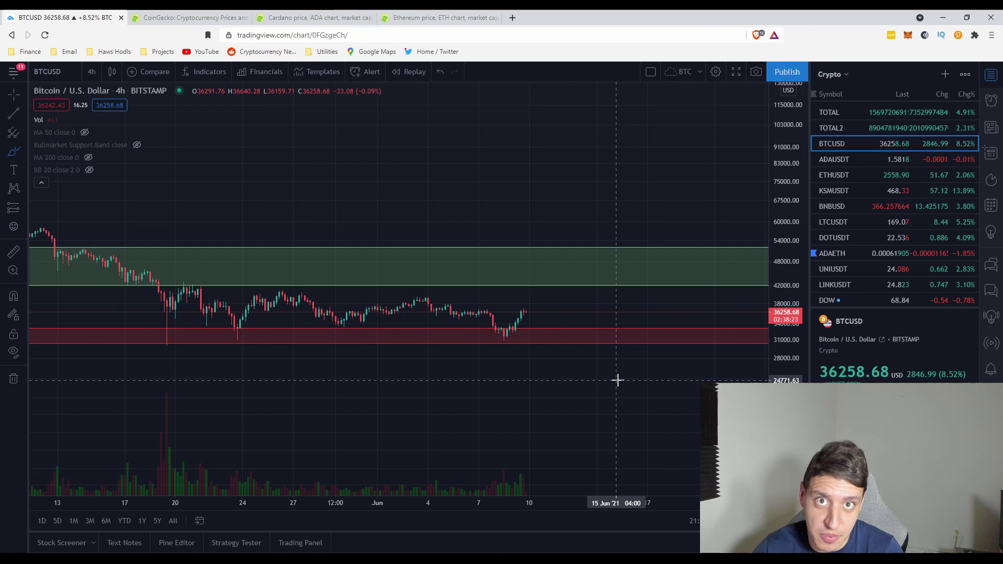
scroll(539, 313, "down", 1)
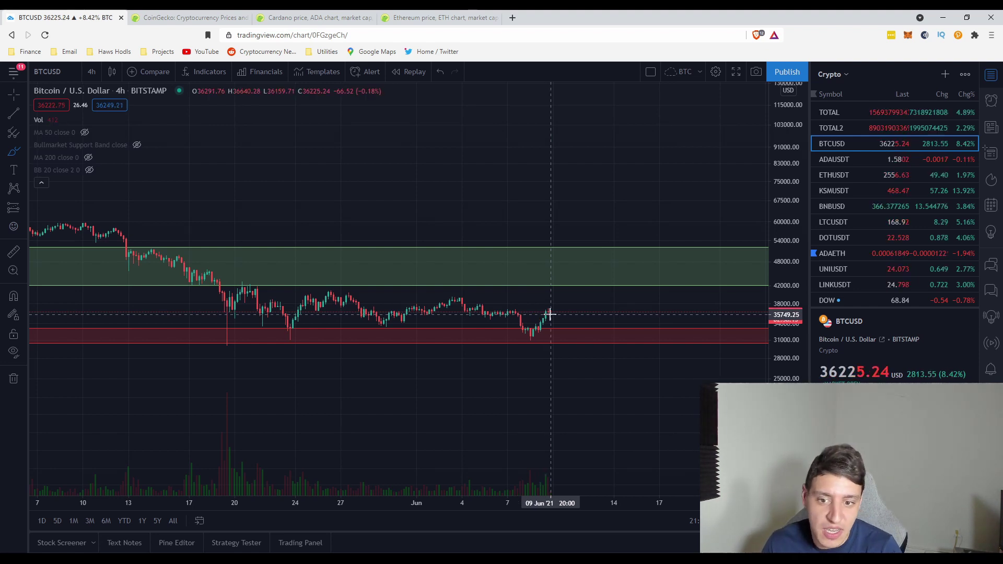
left_click_drag(551, 312, 593, 280)
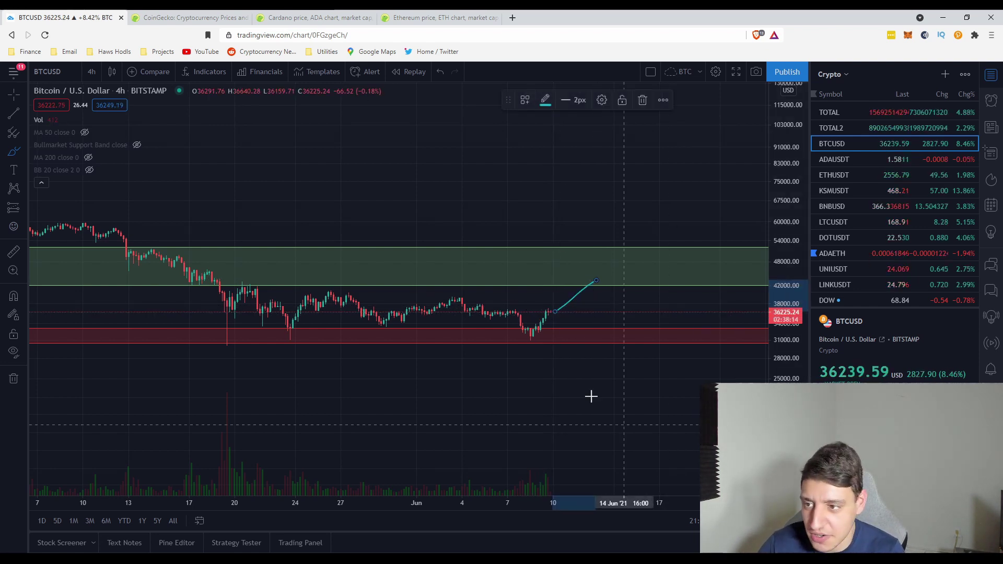
key("ctrl+z")
Step: Switch BTCUSD to 1-day candles, then brush a loop below the red zone and delete it
left_click(86, 78)
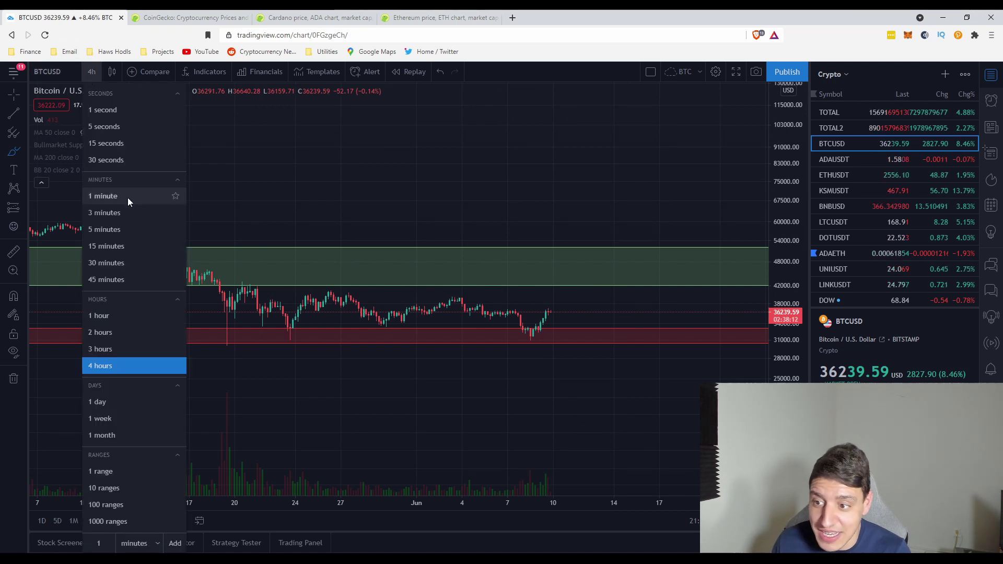
left_click(101, 405)
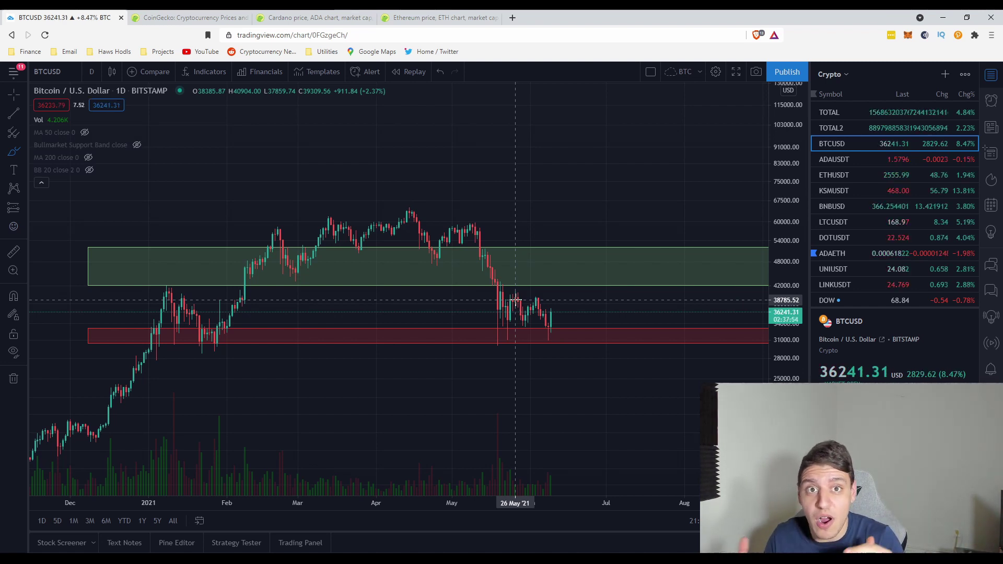
left_click_drag(516, 300, 464, 374)
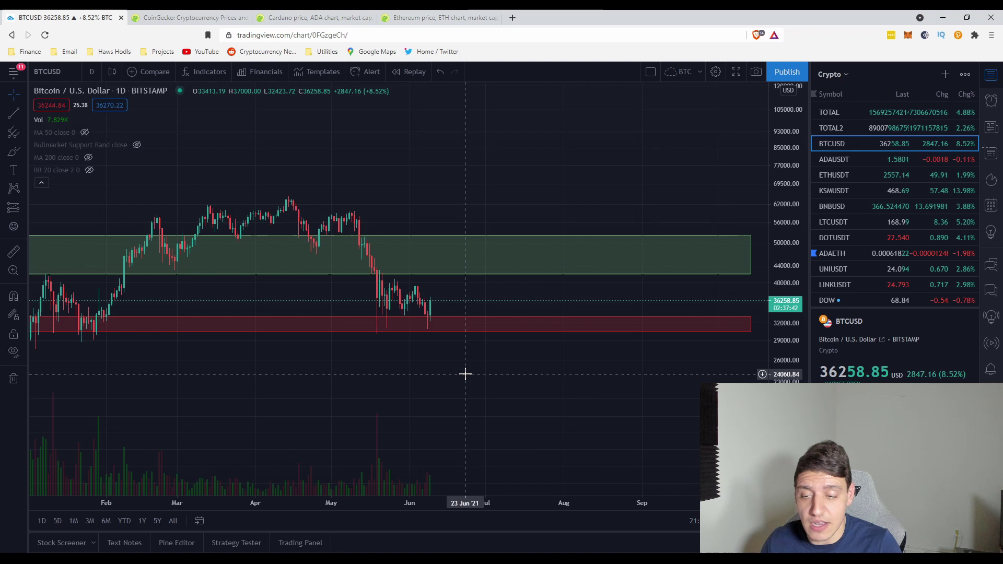
left_click(15, 153)
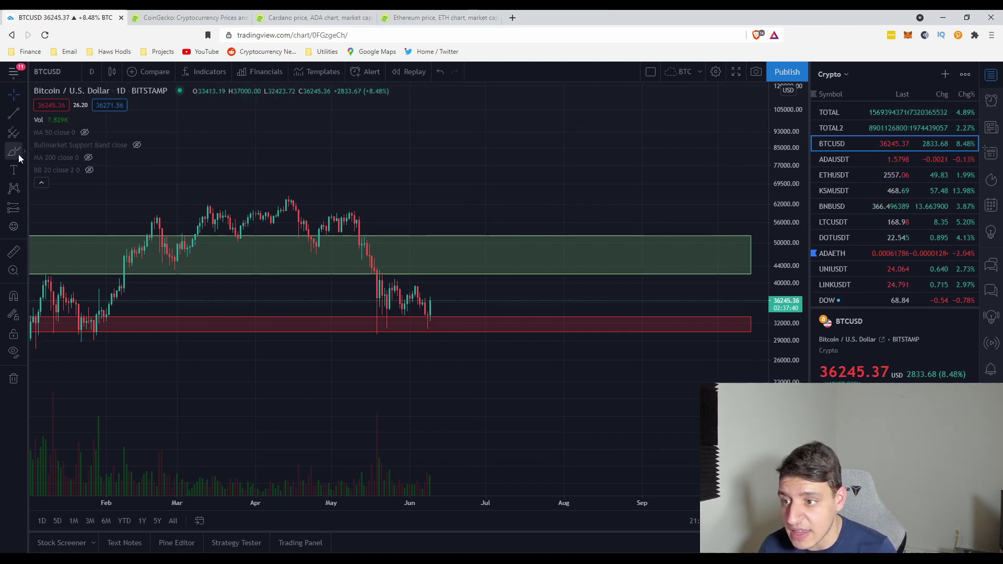
mouse_move(411, 378)
left_mouse_down()
mouse_move(453, 378)
mouse_move(522, 331)
mouse_move(499, 394)
mouse_move(526, 396)
left_mouse_up()
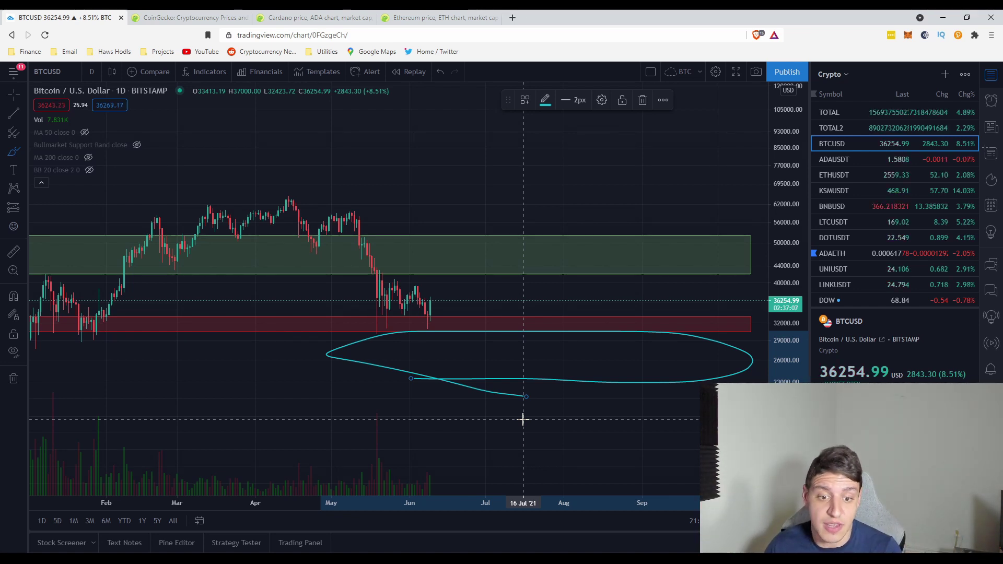
key("Delete")
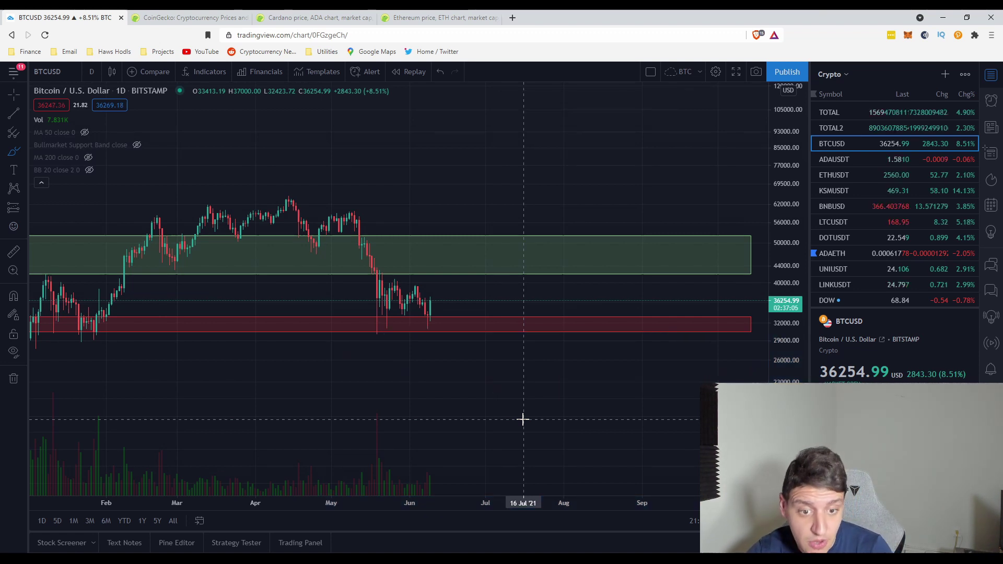
scroll(492, 404, "down", 3)
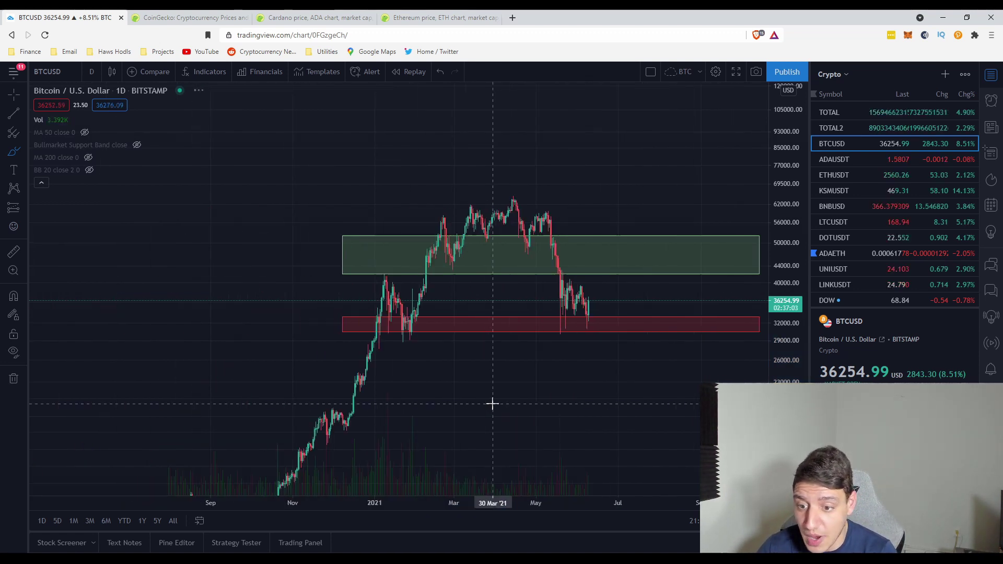
left_click_drag(779, 347, 779, 369)
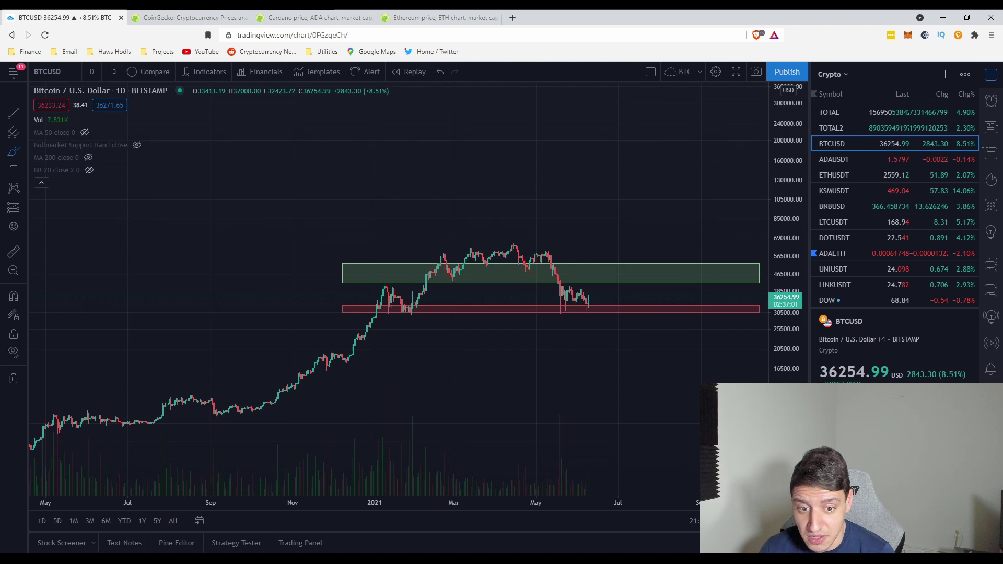
scroll(493, 403, "down", 3)
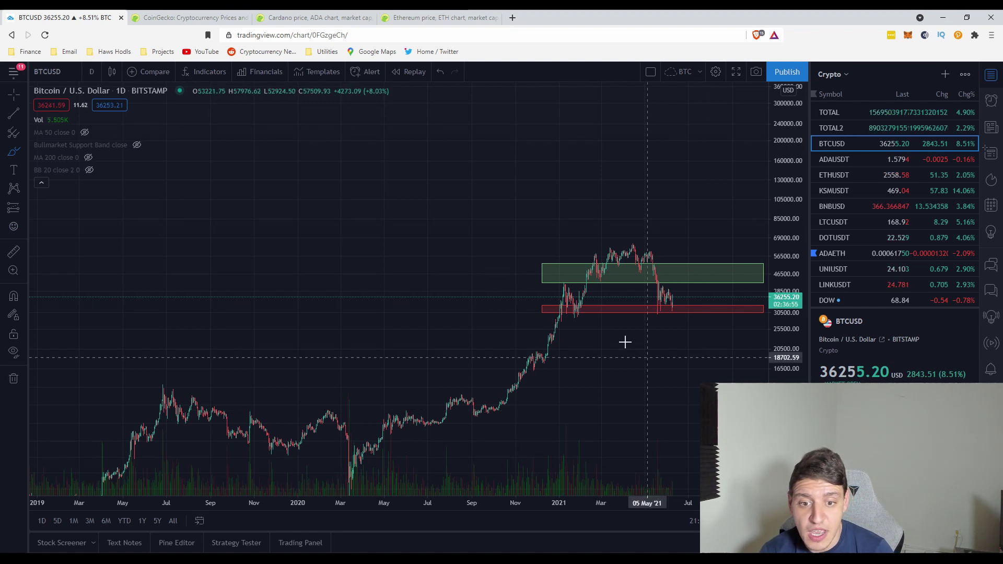
scroll(556, 393, "up", 3)
scroll(556, 393, "up", 2)
left_click_drag(786, 293, 751, 272)
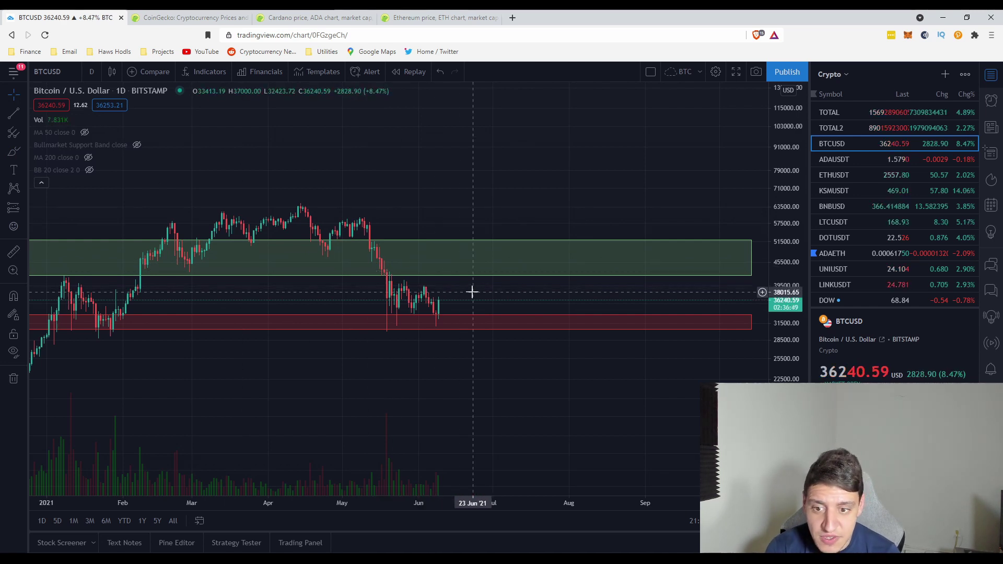
left_click_drag(473, 291, 536, 303)
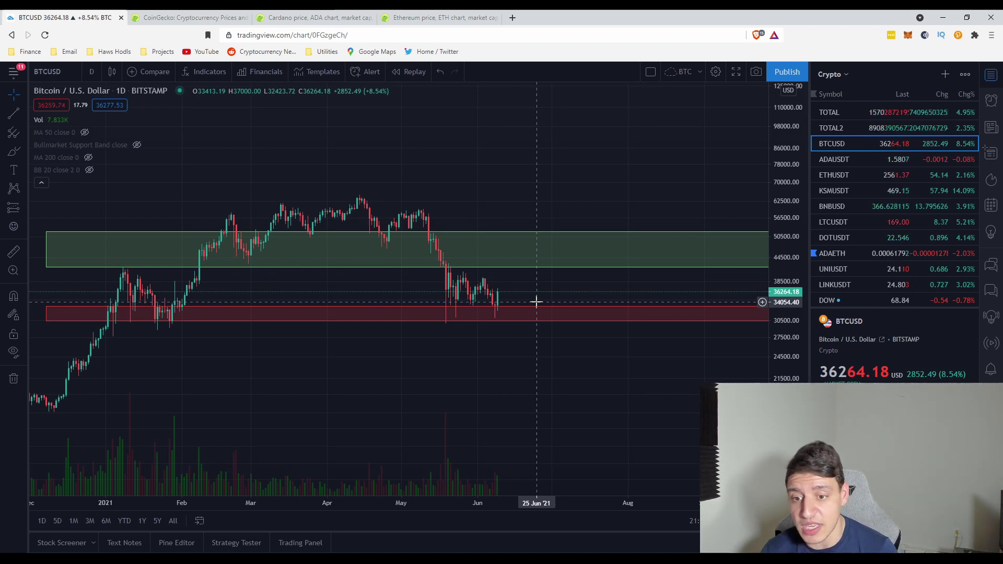
left_click(14, 152)
mouse_move(481, 324)
left_mouse_down()
mouse_move(525, 323)
mouse_move(494, 305)
mouse_move(507, 324)
left_mouse_up()
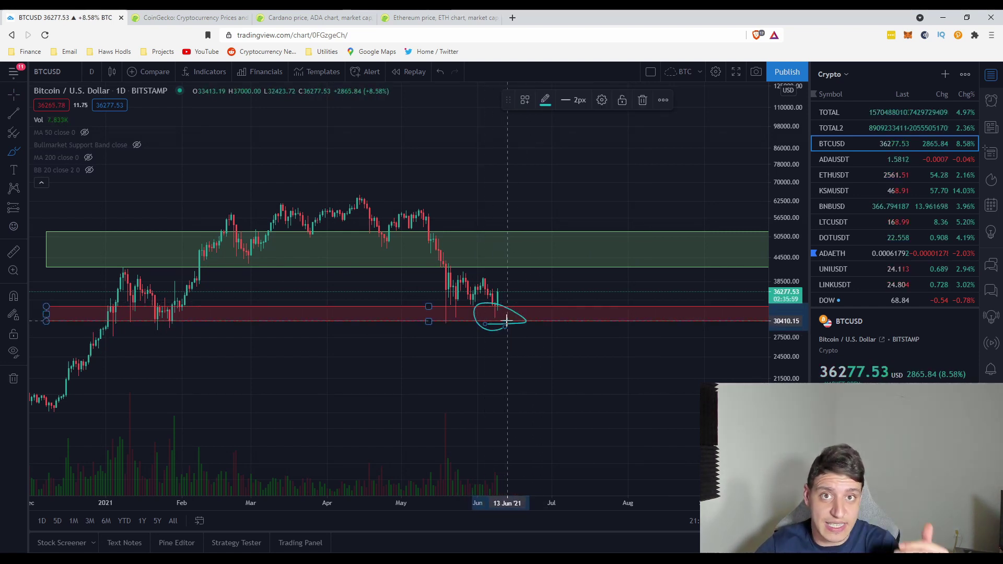
key("ctrl+z")
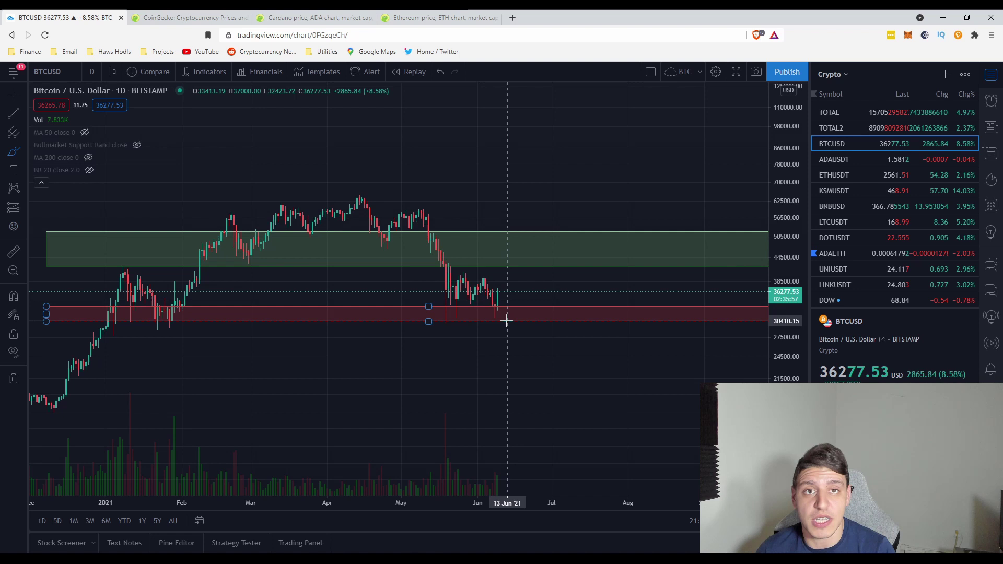
left_click(513, 338)
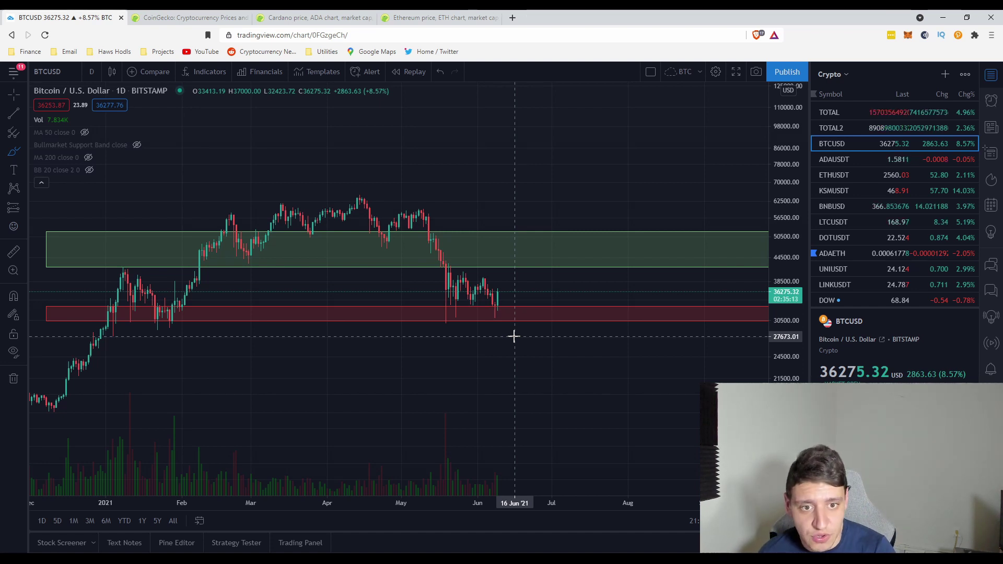
left_click(882, 116)
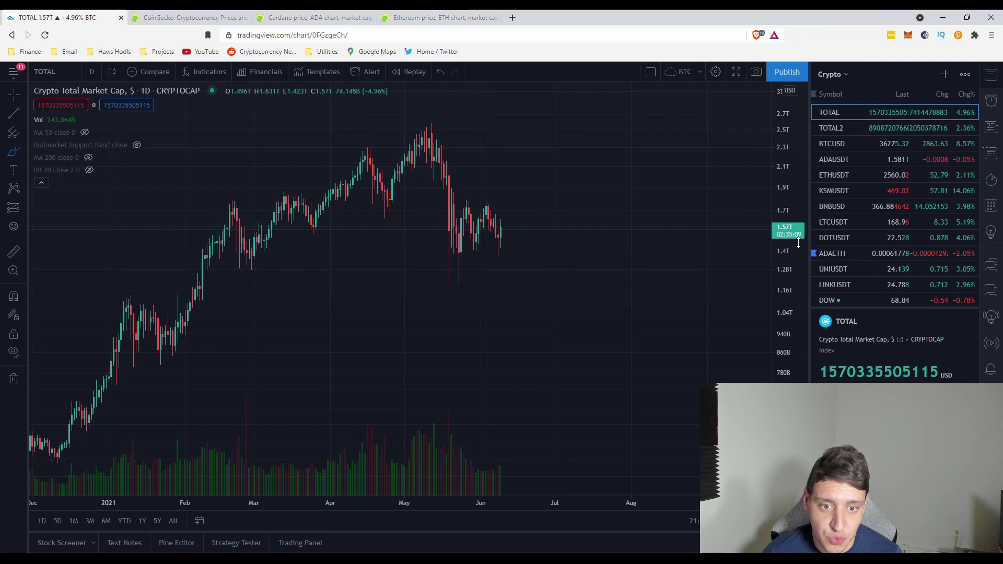
left_click_drag(799, 243, 802, 265)
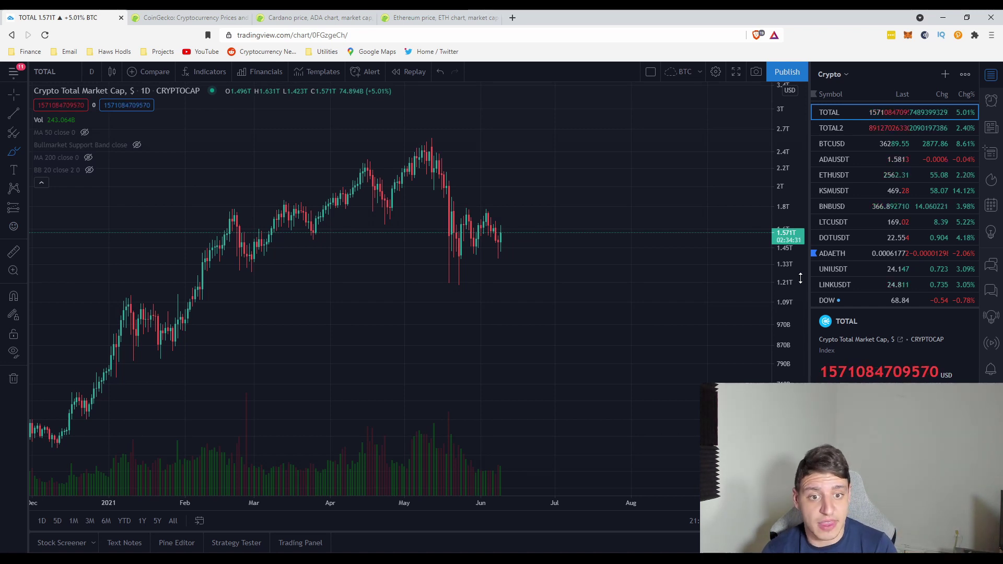
Step: Load the ETHUSDT chart from the watchlist, then the total crypto market cap chart
left_click(899, 176)
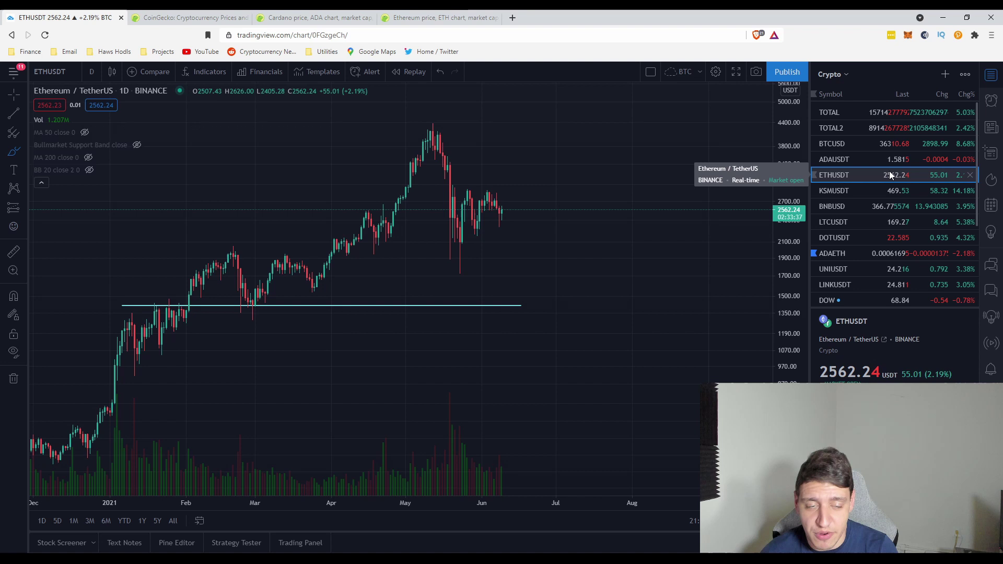
left_click(831, 112)
Step: Scroll over the Cardano / TetherUS daily chart to adjust the view
scroll(688, 345, "down", 3)
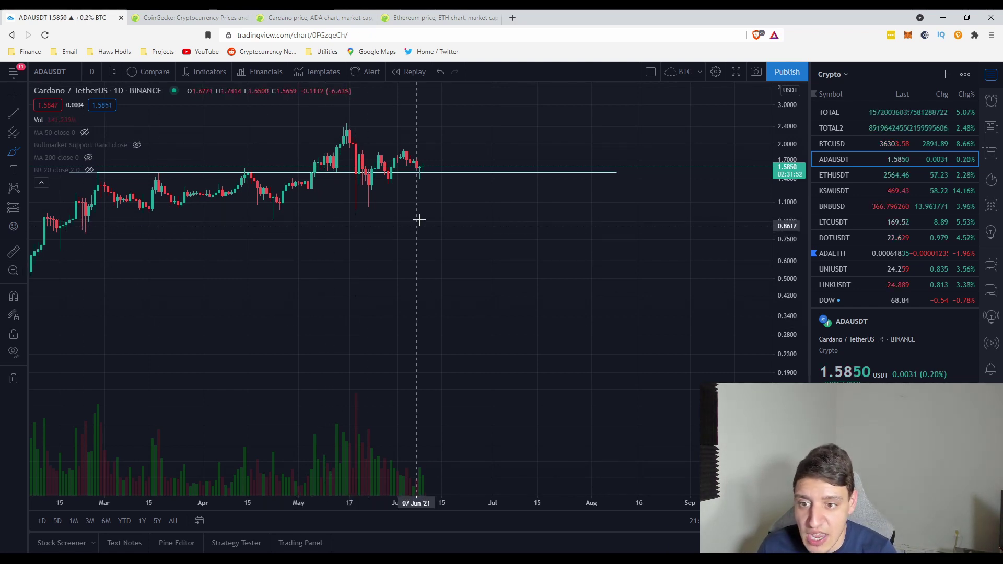
mouse_move(362, 208)
left_mouse_down()
mouse_move(385, 206)
mouse_move(343, 211)
mouse_move(378, 226)
left_mouse_up()
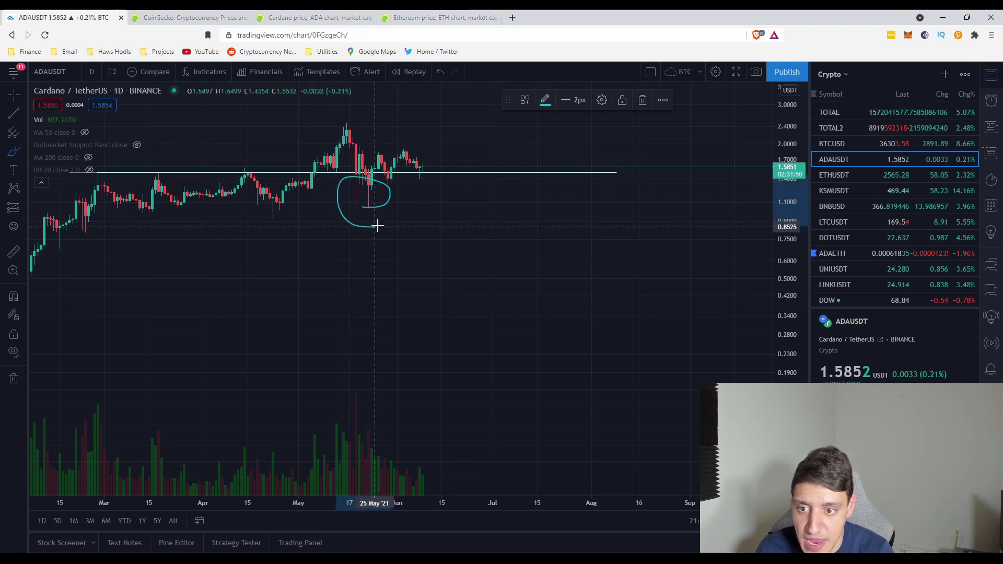
key("Delete")
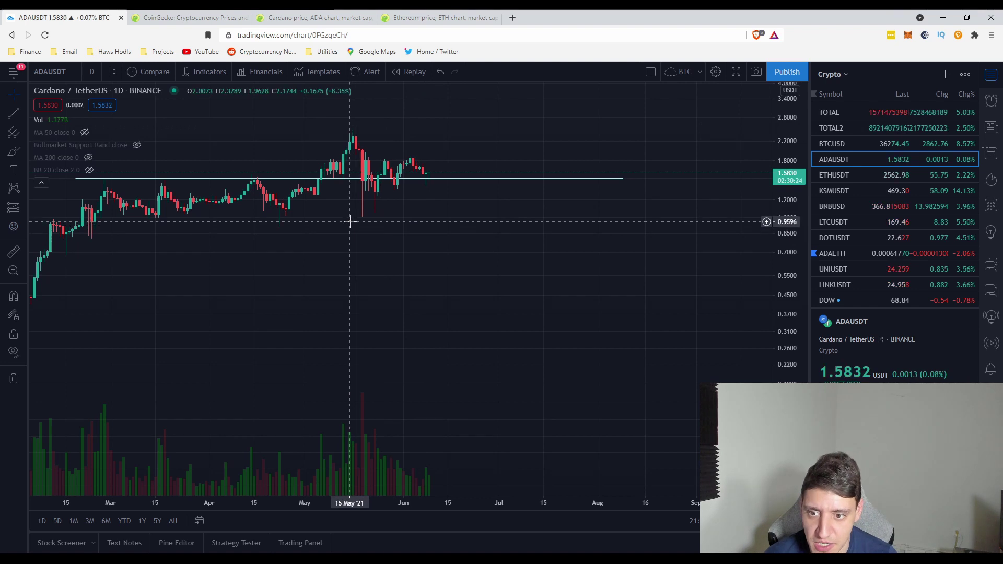
Step: Draw a rising trend line from the mid-May low and a short horizontal line near 1.23
mouse_move(67, 127)
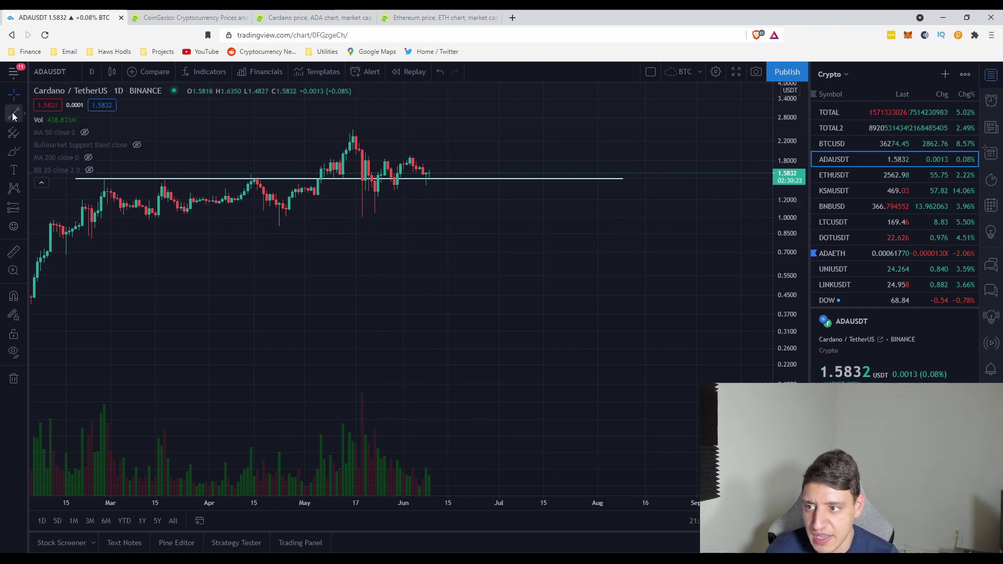
left_click(353, 220)
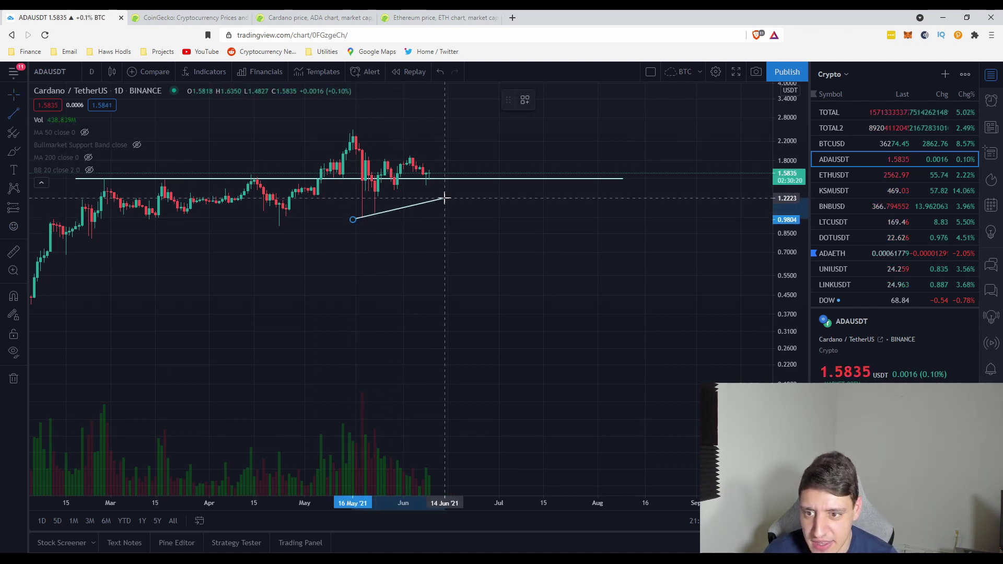
left_click(479, 187)
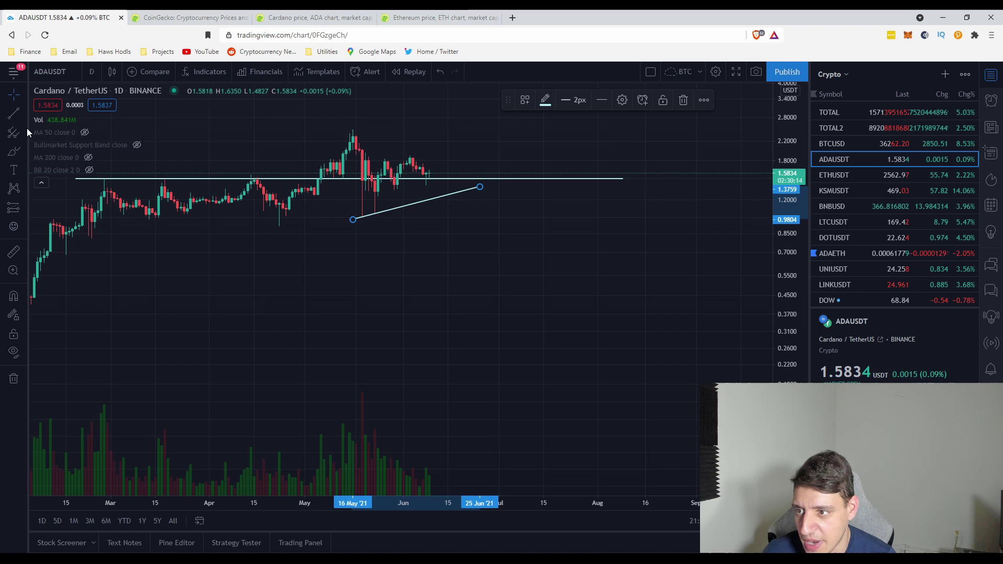
left_click(14, 114)
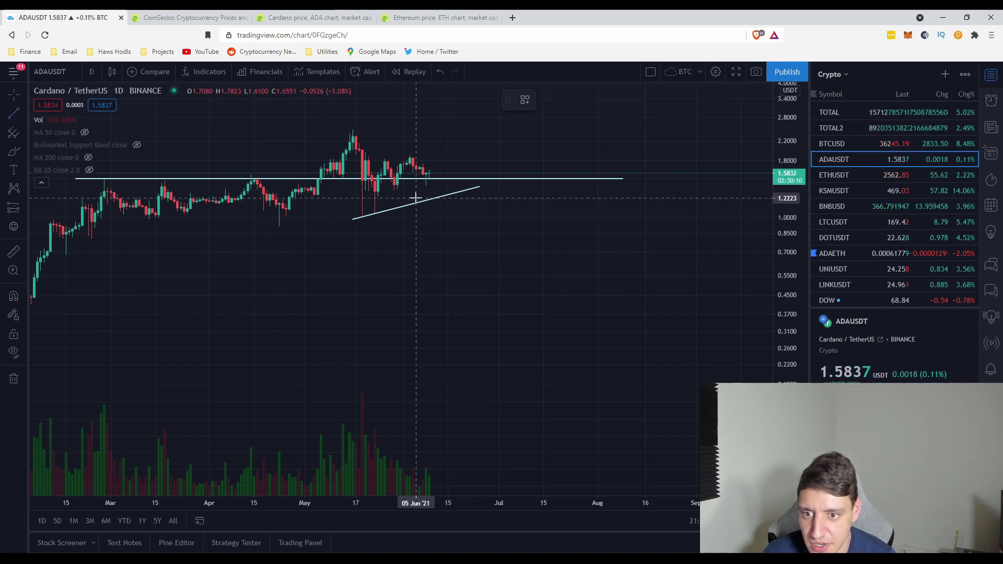
left_click(419, 198)
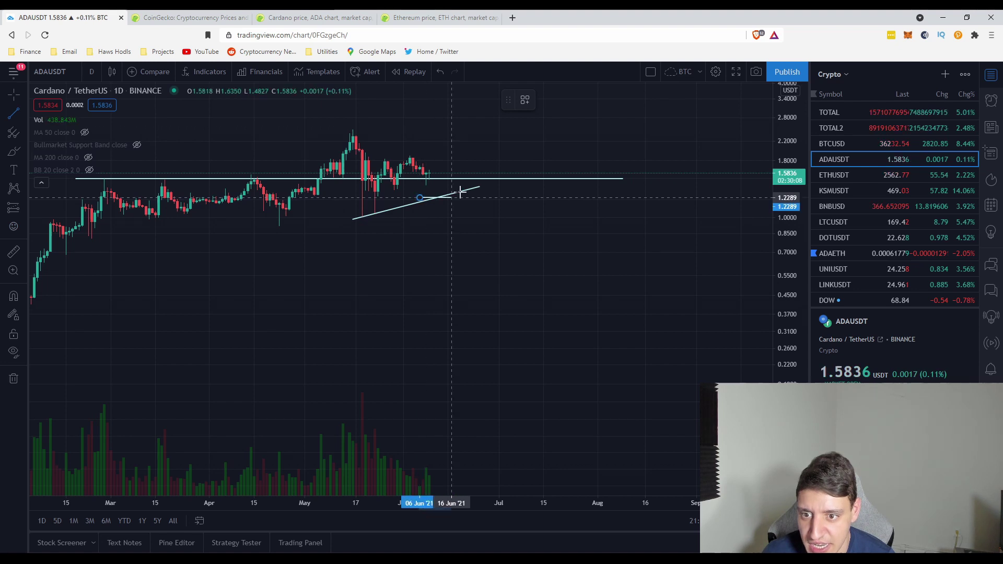
left_click(493, 198)
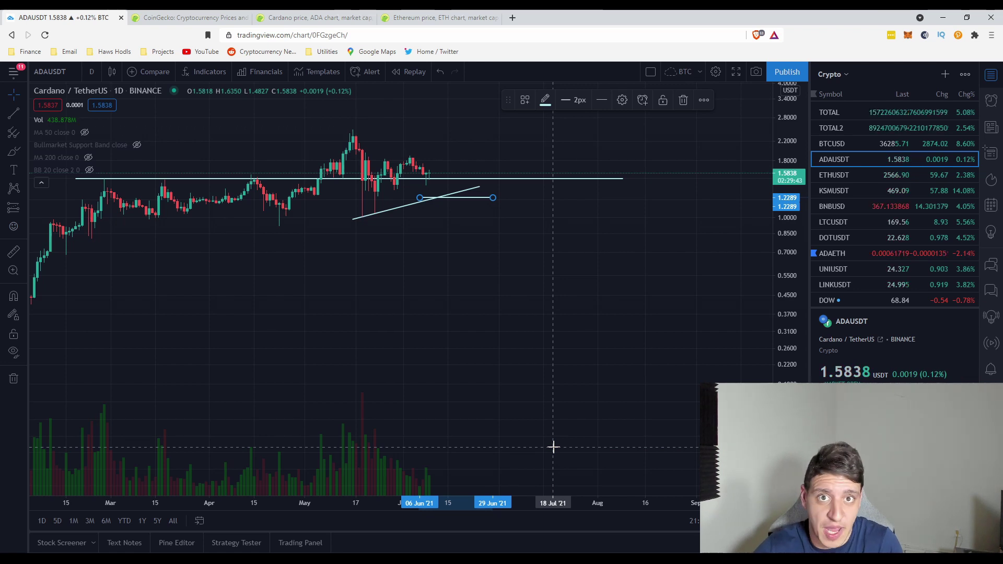
Step: Delete the rising trend line and the short 1.2289 line
key("Delete")
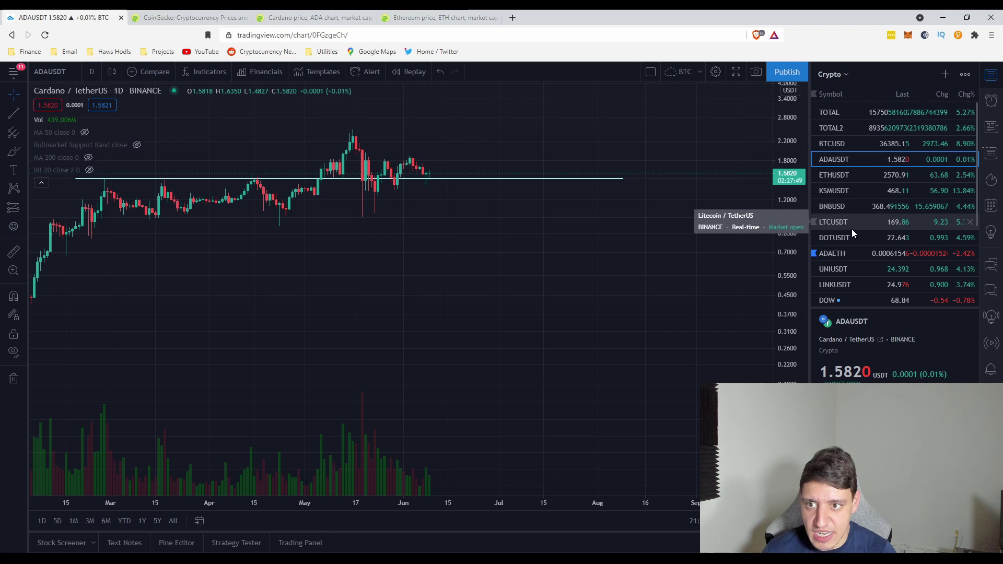
Step: Zoom out the Cardano chart and load KSMUSDT from the watchlist
scroll(501, 264, "down", 3)
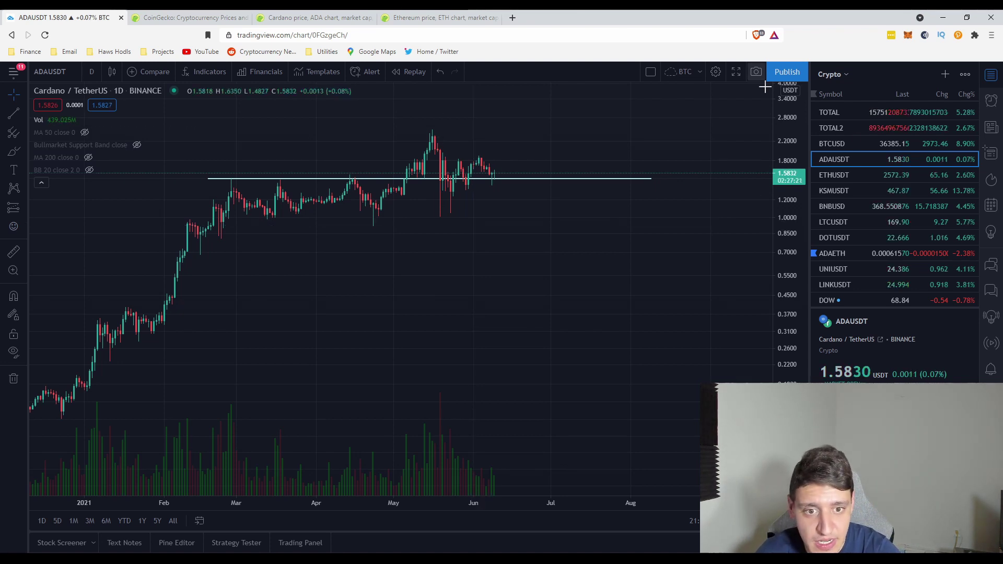
left_click(836, 191)
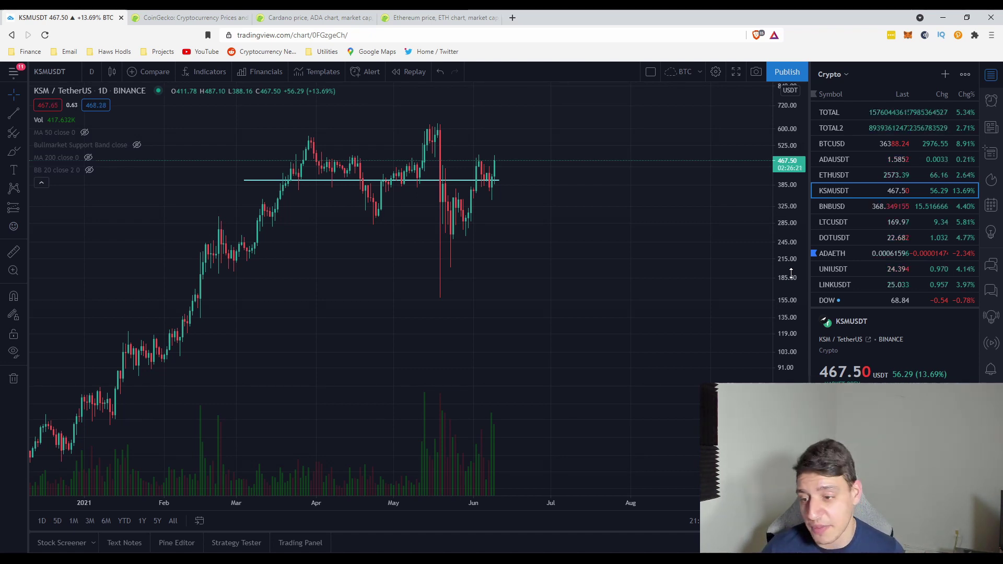
Step: Move to the CoinGecko market-cap browser tab with Ctrl+Tab
key("ctrl+Tab")
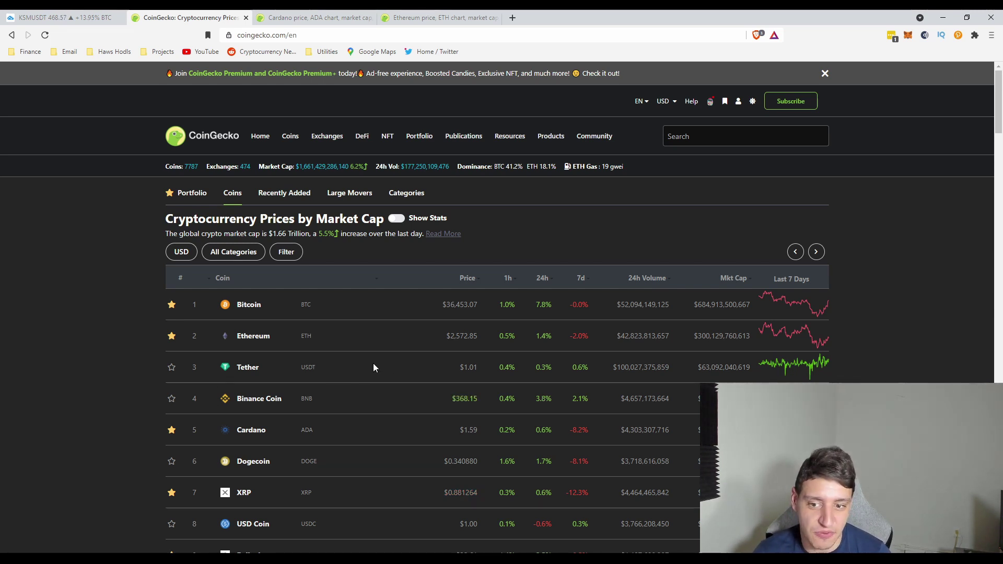
Step: Scroll down through CoinGecko's table of top coins by market cap
scroll(373, 366, "down", 1)
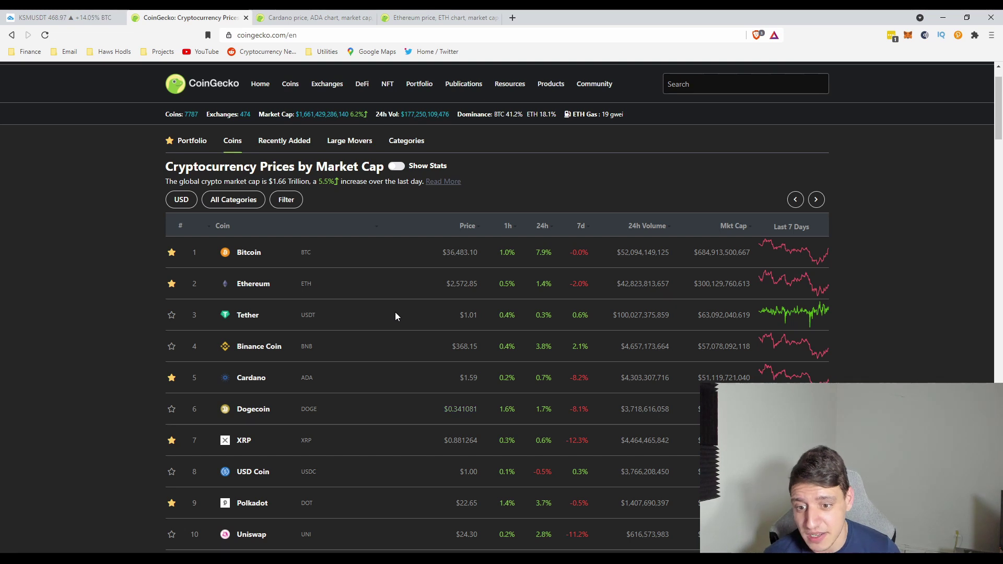
scroll(396, 349, "down", 3)
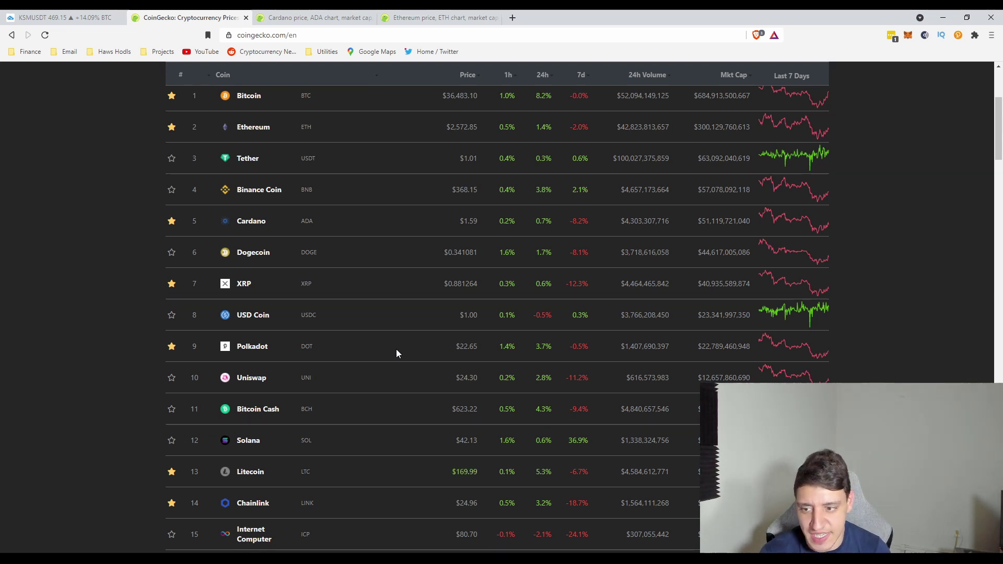
scroll(285, 334, "down", 1)
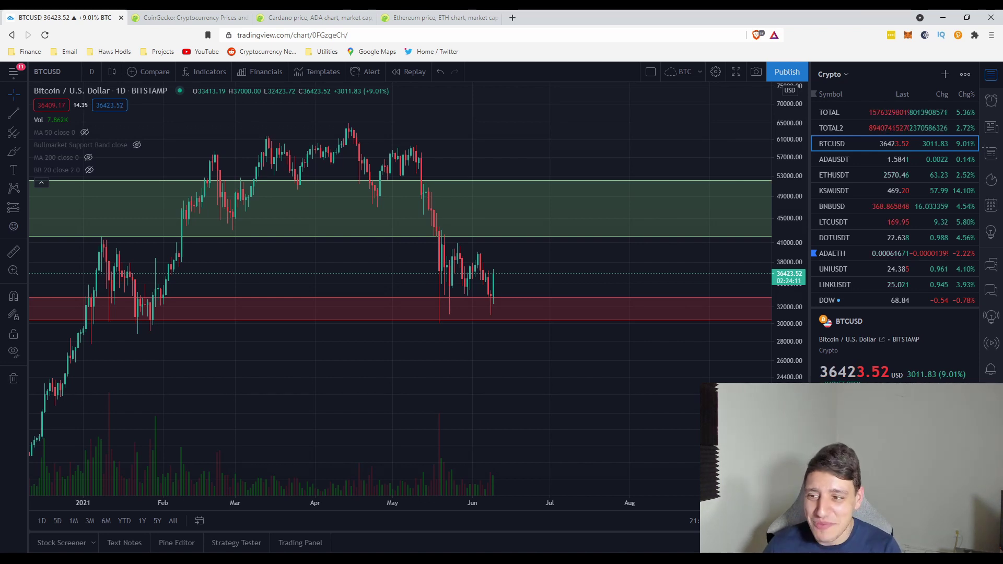
Step: With the Trend Line tool, start a line at the latest BTCUSD candle
left_click(13, 112)
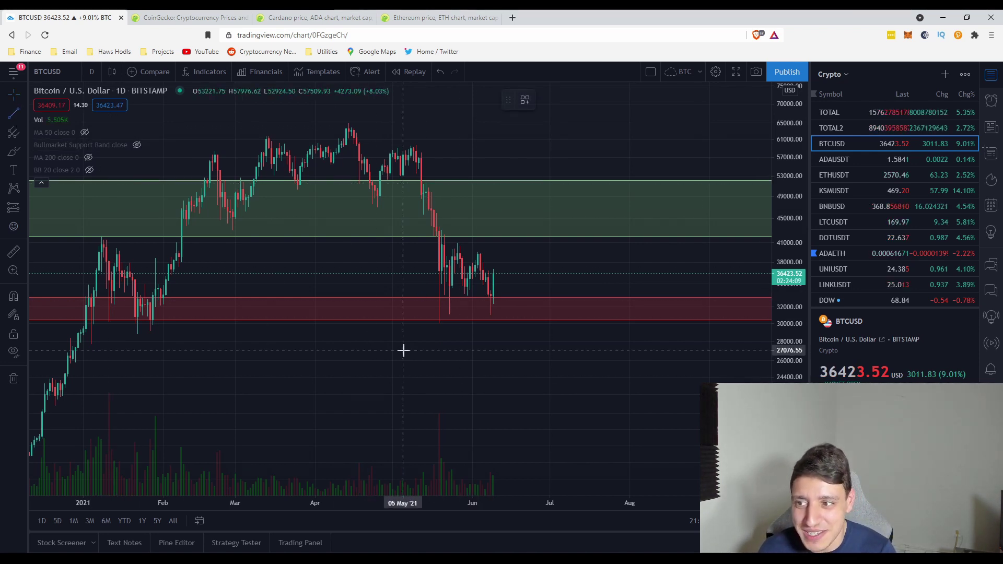
left_click(502, 272)
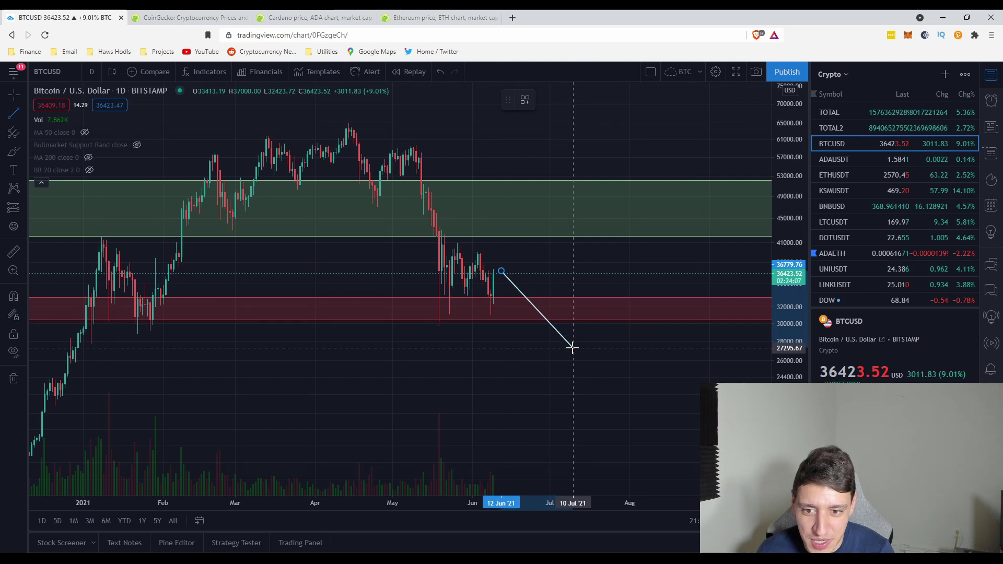